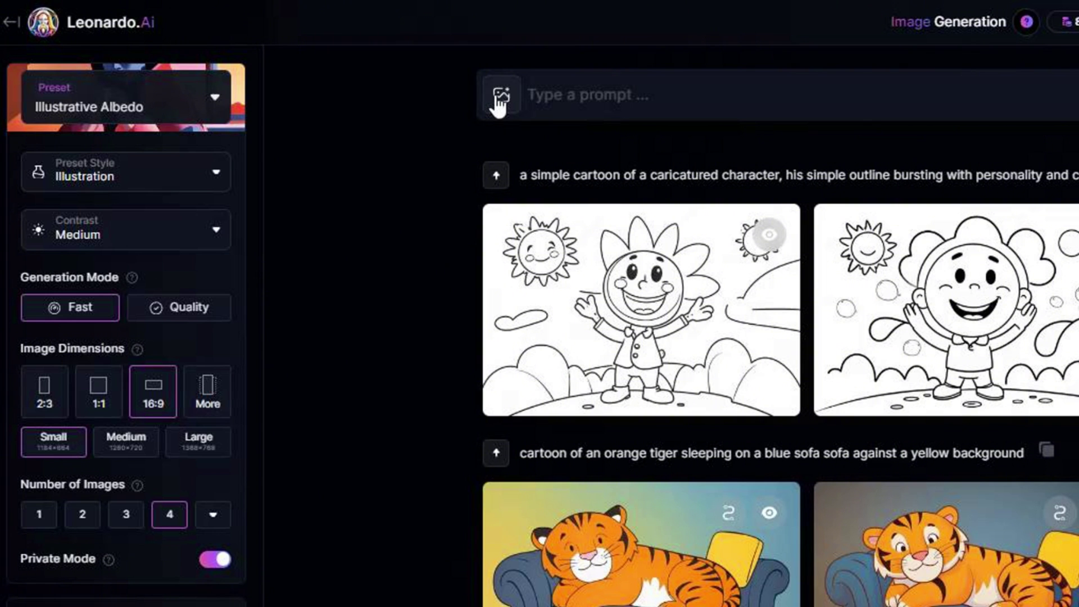
# Attach the third sunflower line-art image from Your Generations as a High-strength Content Reference
pyautogui.click(500, 96)
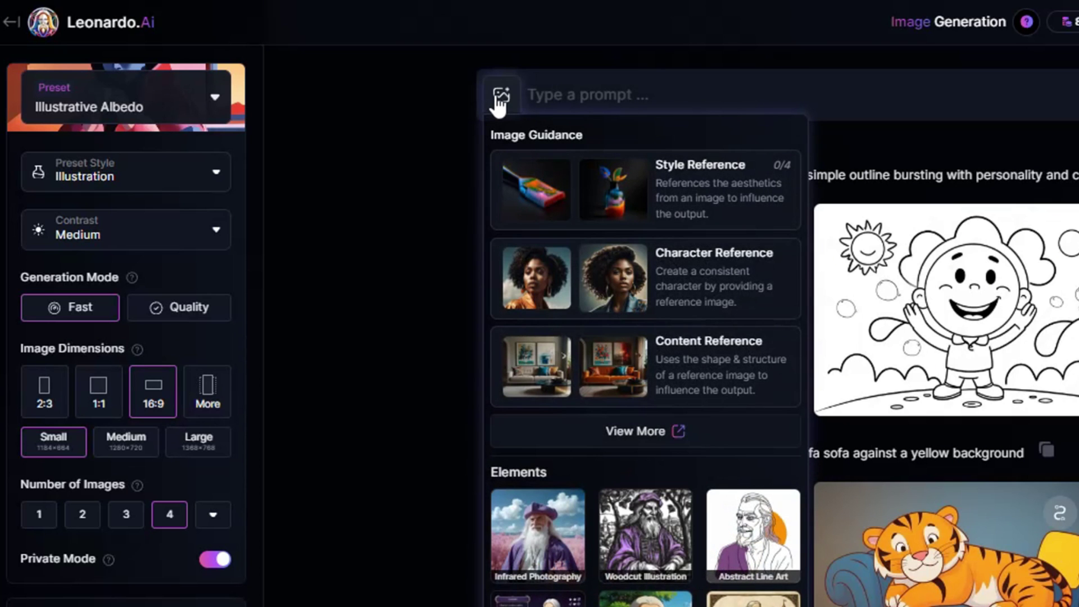
pyautogui.click(592, 371)
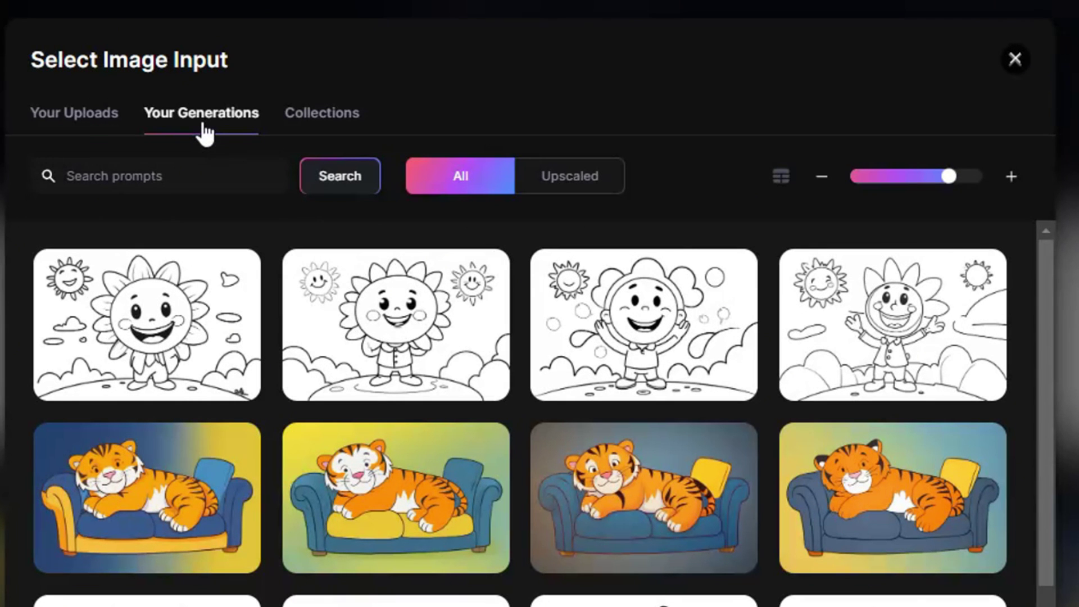
pyautogui.click(658, 336)
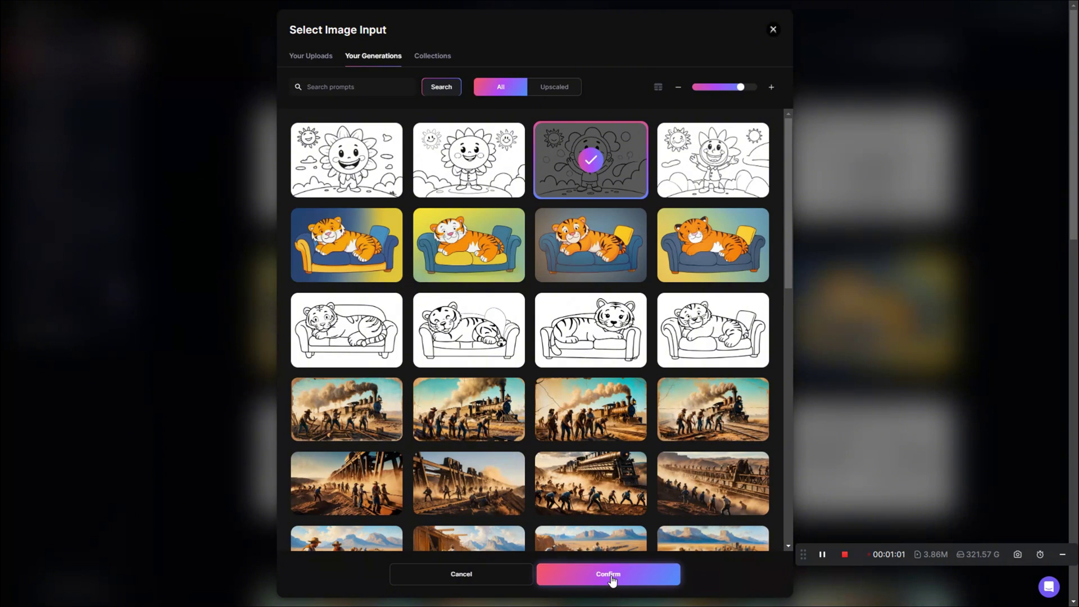
pyautogui.click(613, 573)
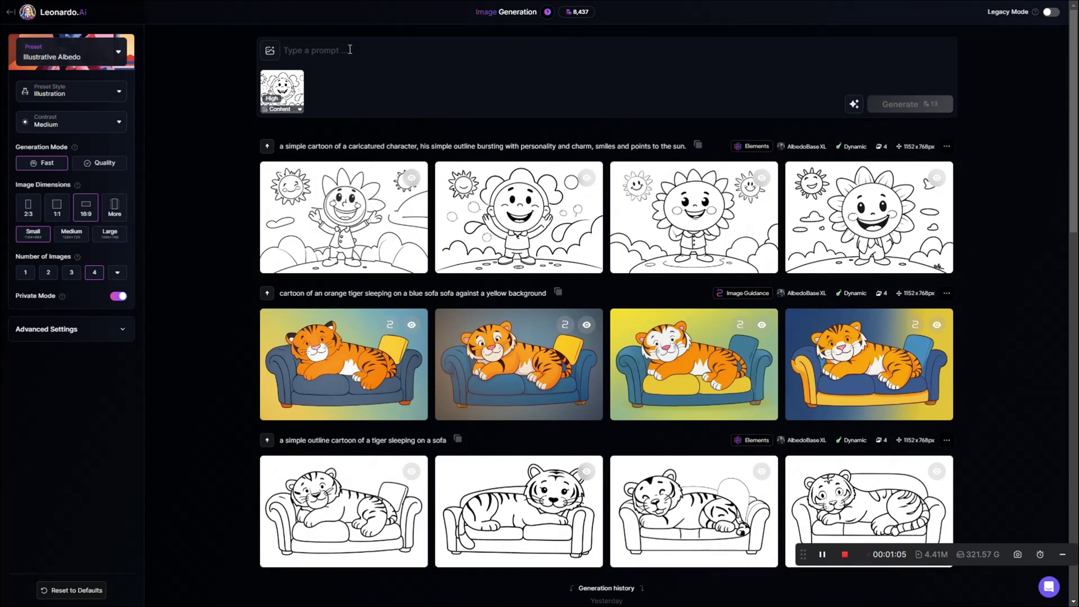
# Prompt for the cheerful green-dressed character under a blue sky with red balloons, and generate
pyautogui.click(349, 49)
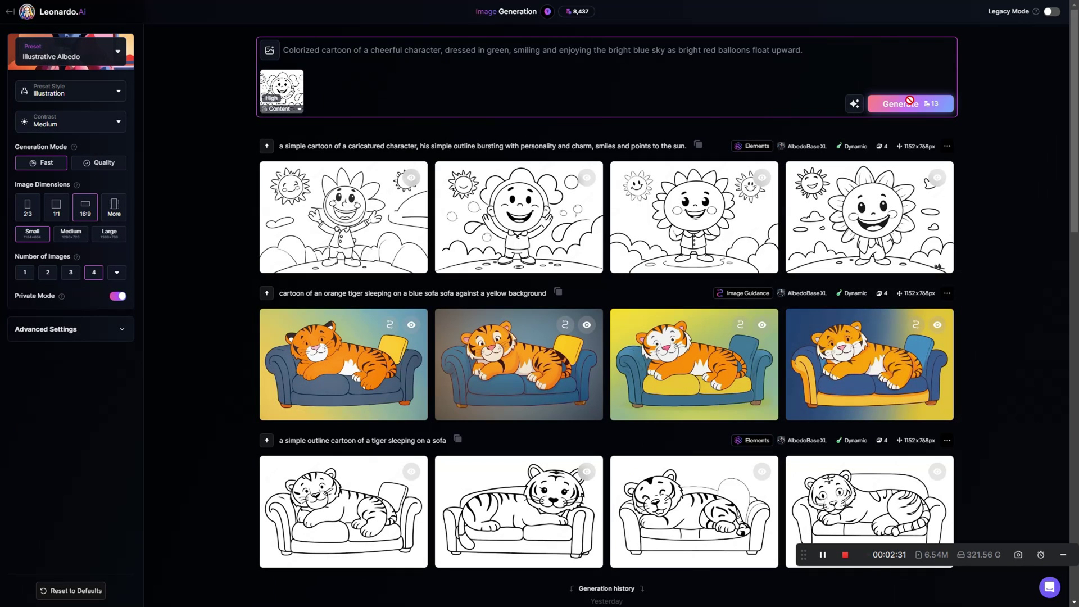
pyautogui.click(909, 104)
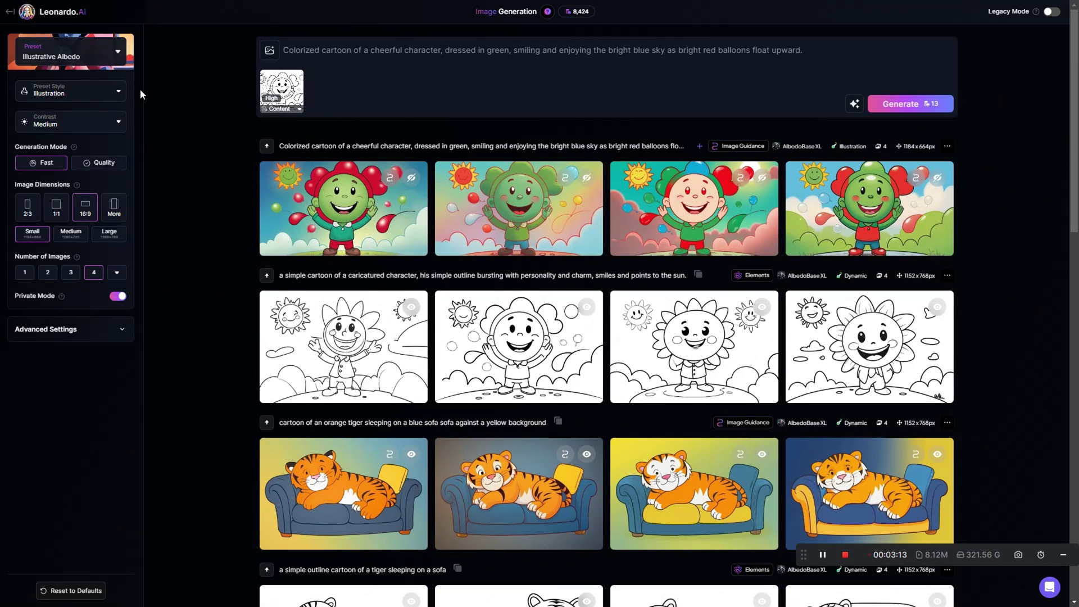
# Set the Preset Style to Stylized Illustration
pyautogui.click(104, 94)
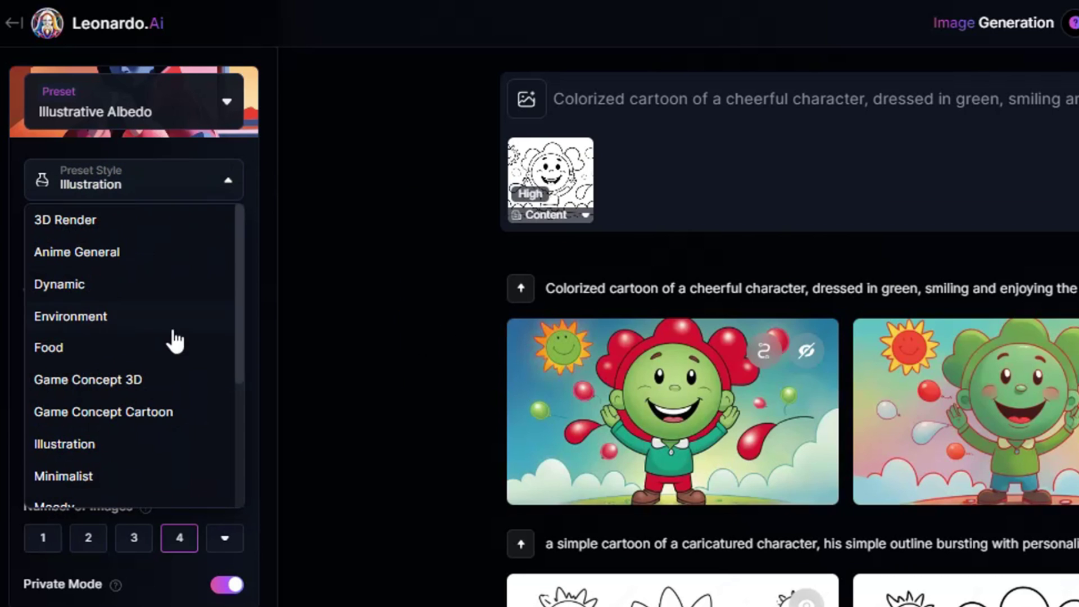
pyautogui.scroll(-2, 66, 184)
pyautogui.scroll(-2, 127, 368)
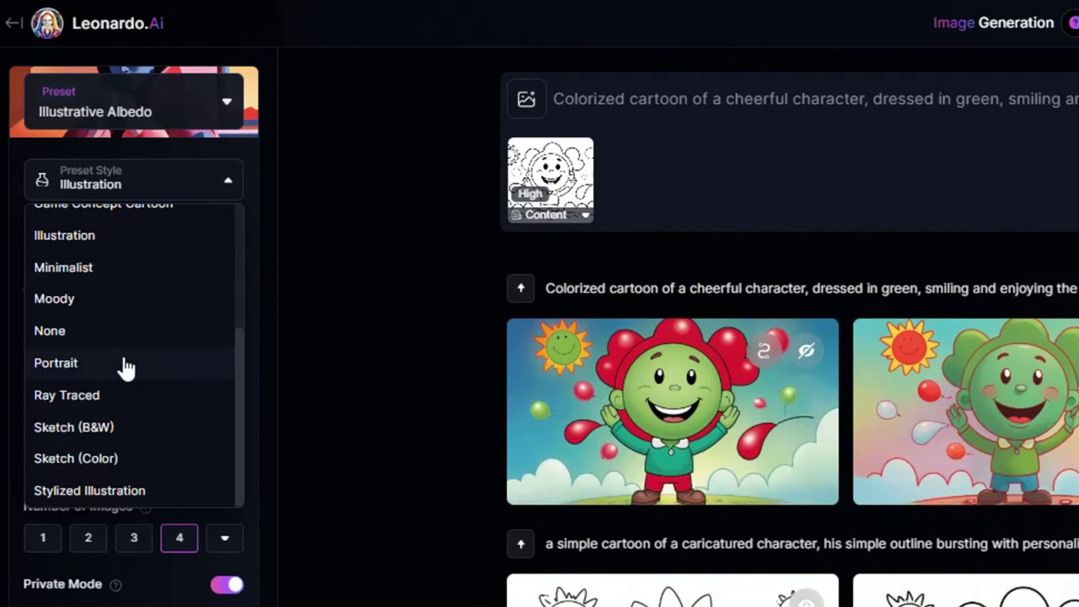
pyautogui.scroll(-3, 127, 368)
pyautogui.scroll(2, 125, 366)
pyautogui.scroll(-2, 125, 367)
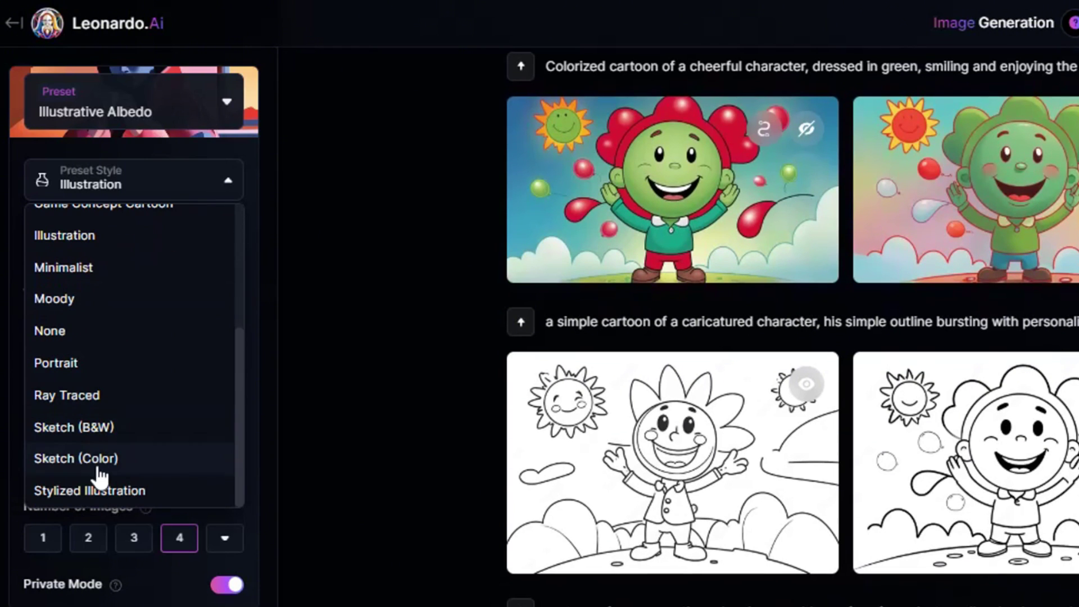
pyautogui.click(96, 491)
pyautogui.scroll(3, 460, 275)
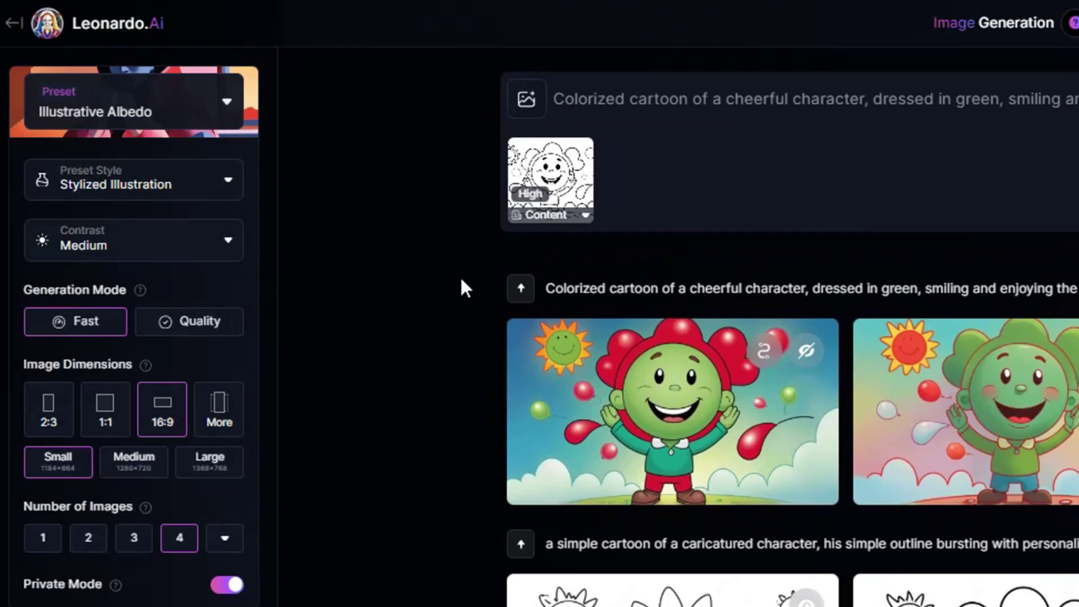
# End the prompt with 'surrounded by sunshine, puffy clouds, and whimsical balloons.' and generate
pyautogui.click(735, 98)
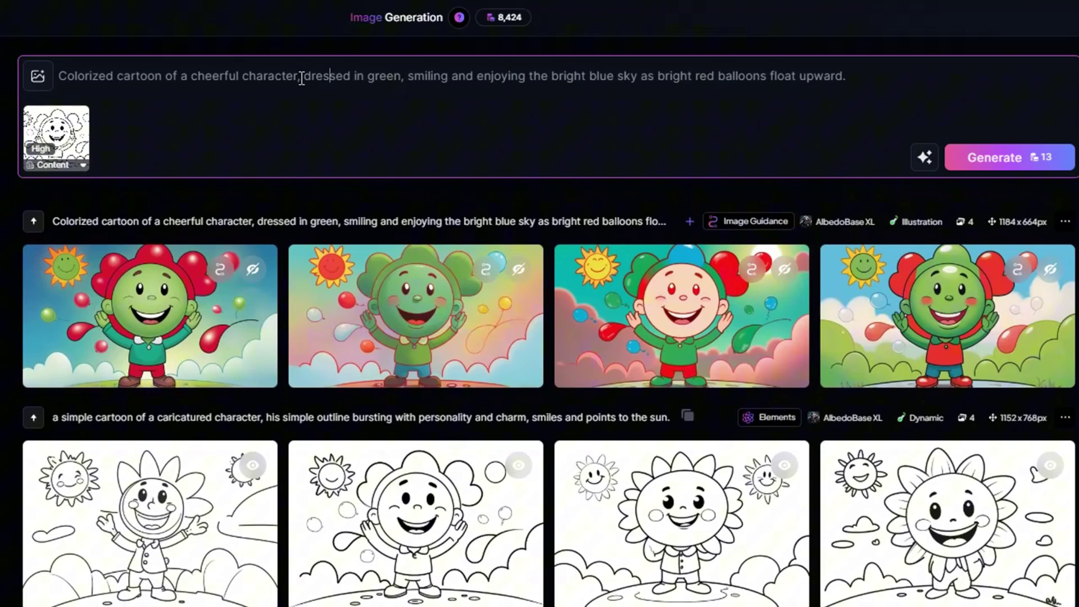
pyautogui.moveTo(870, 99); pyautogui.dragTo(1078, 111)
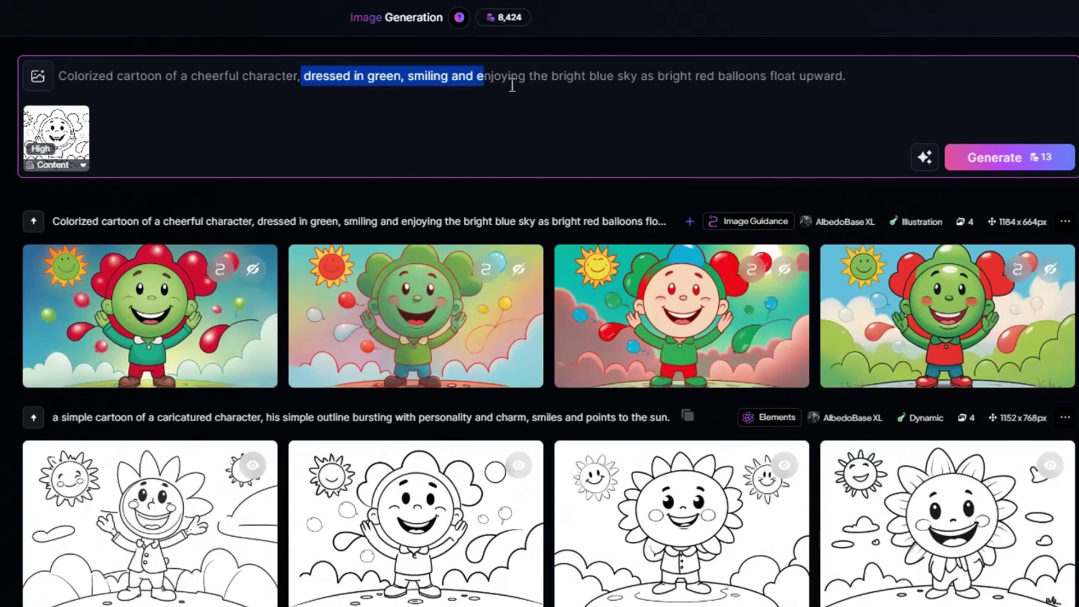
pyautogui.moveTo(512, 85); pyautogui.dragTo(990, 72)
pyautogui.write('surrounded by sunshine, puffy clouds, and whimsical ba')
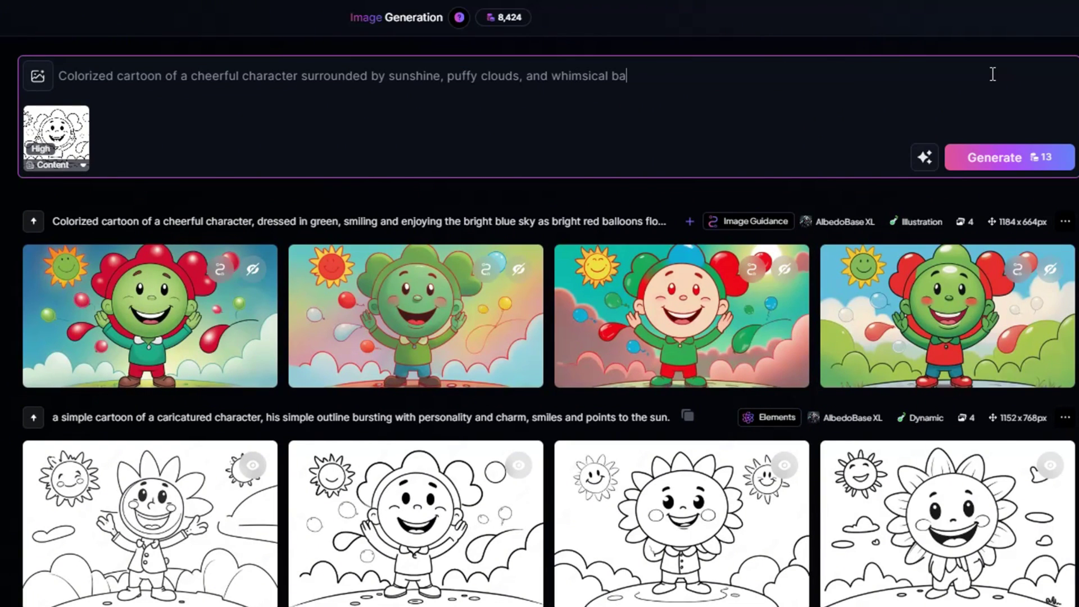
pyautogui.write('lloons.')
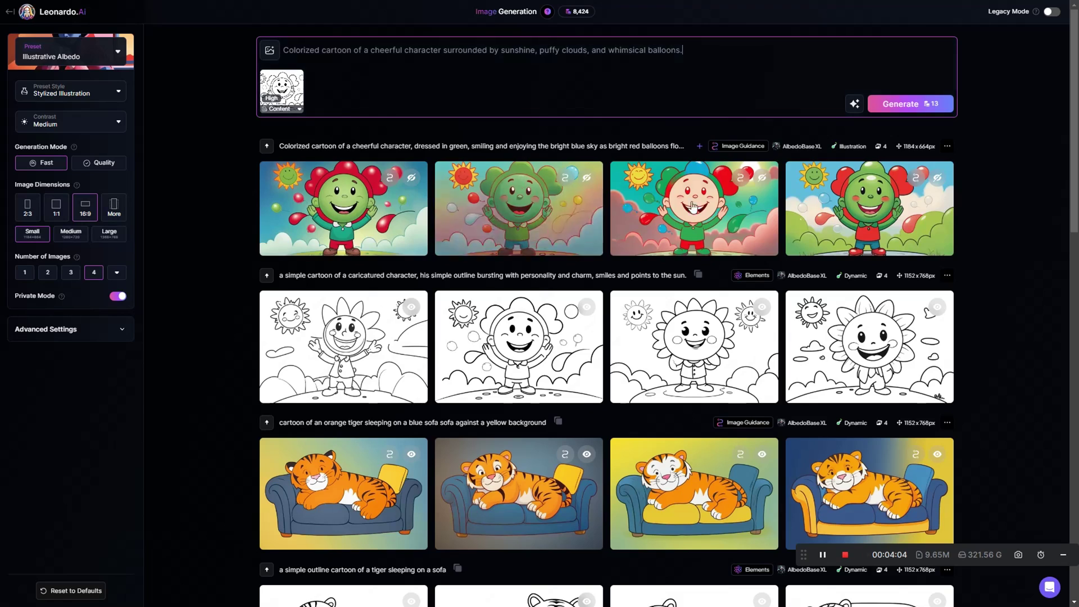
pyautogui.click(910, 102)
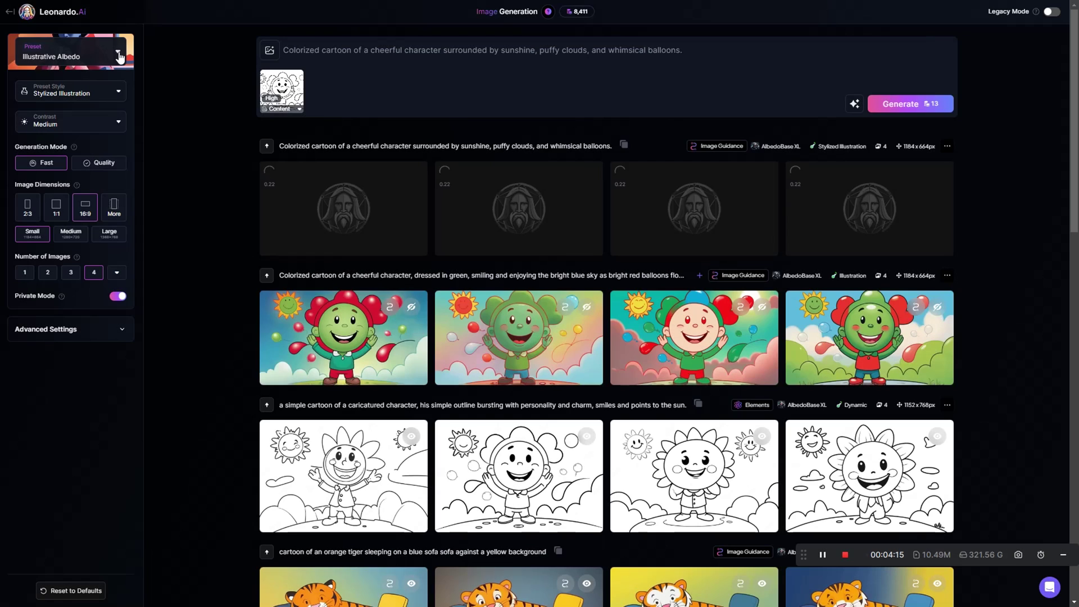
# Generate four images with the Concept Art preset in Character Sheet style
pyautogui.click(119, 56)
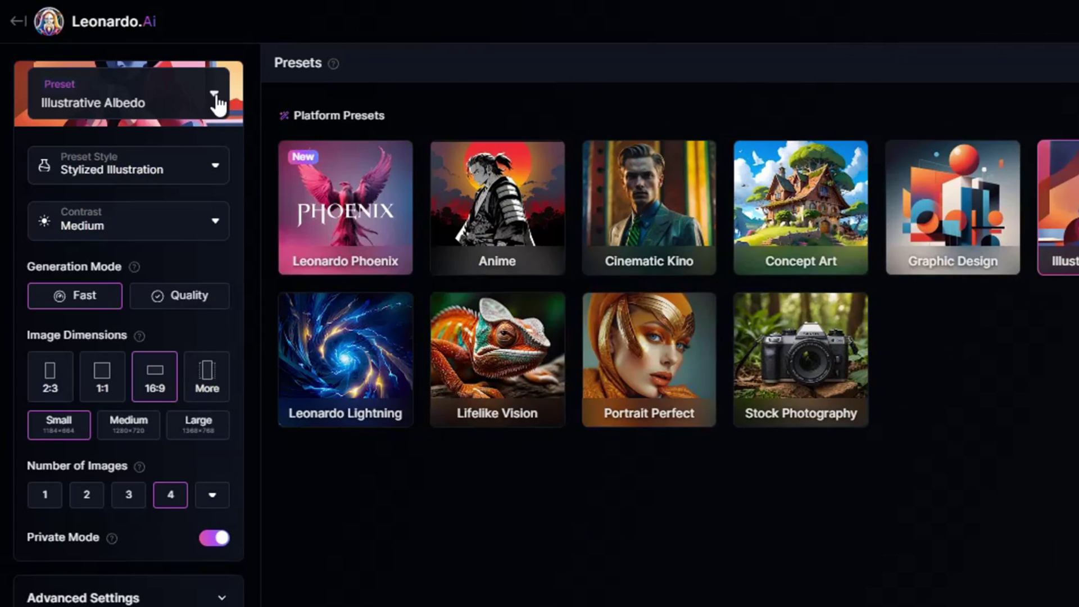
pyautogui.click(438, 106)
pyautogui.click(105, 98)
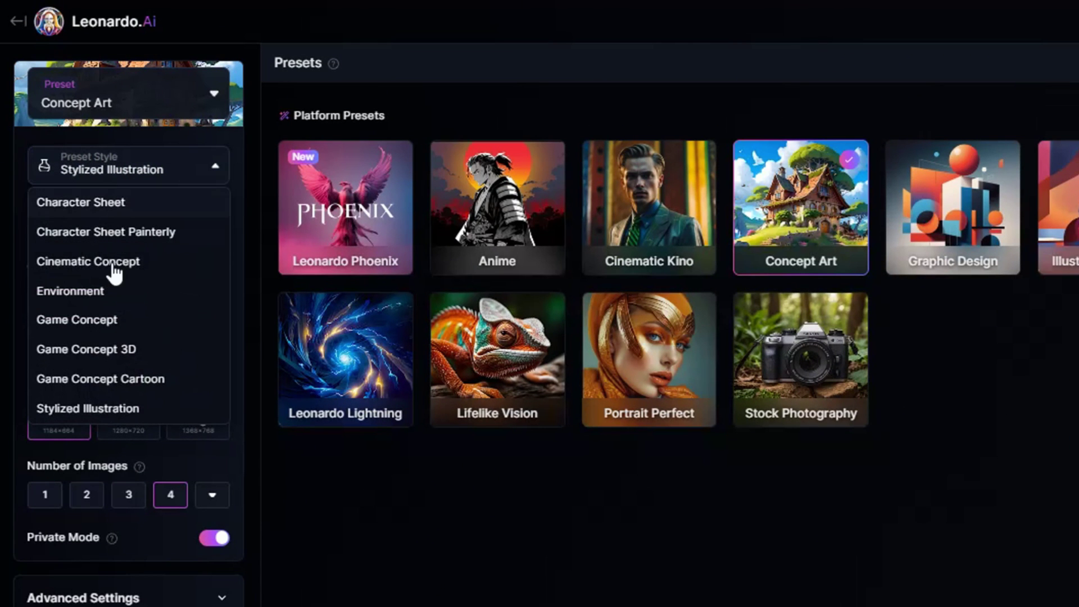
pyautogui.click(144, 211)
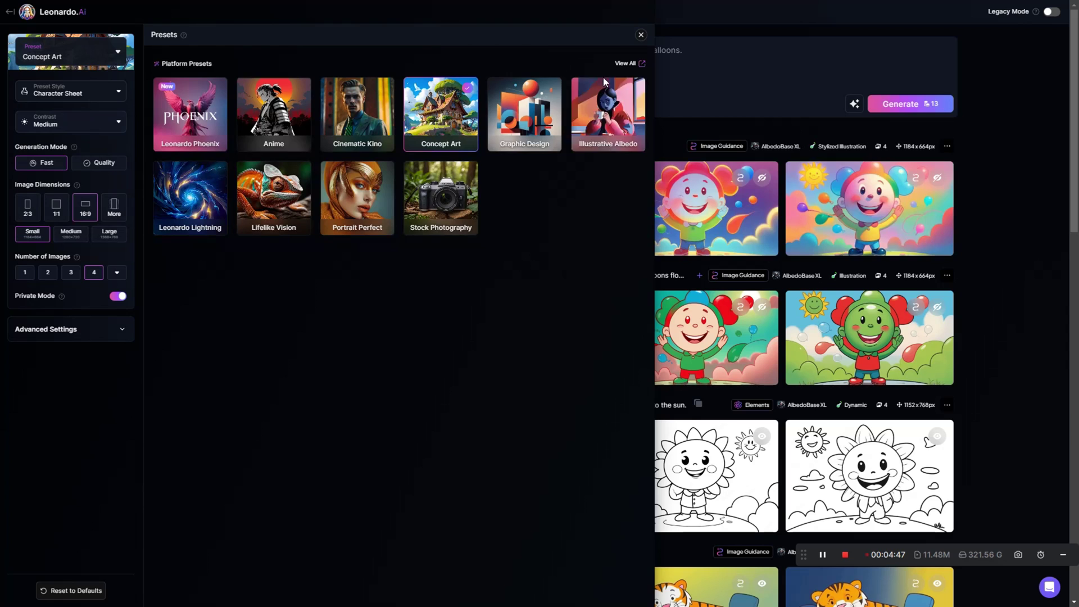
pyautogui.click(641, 34)
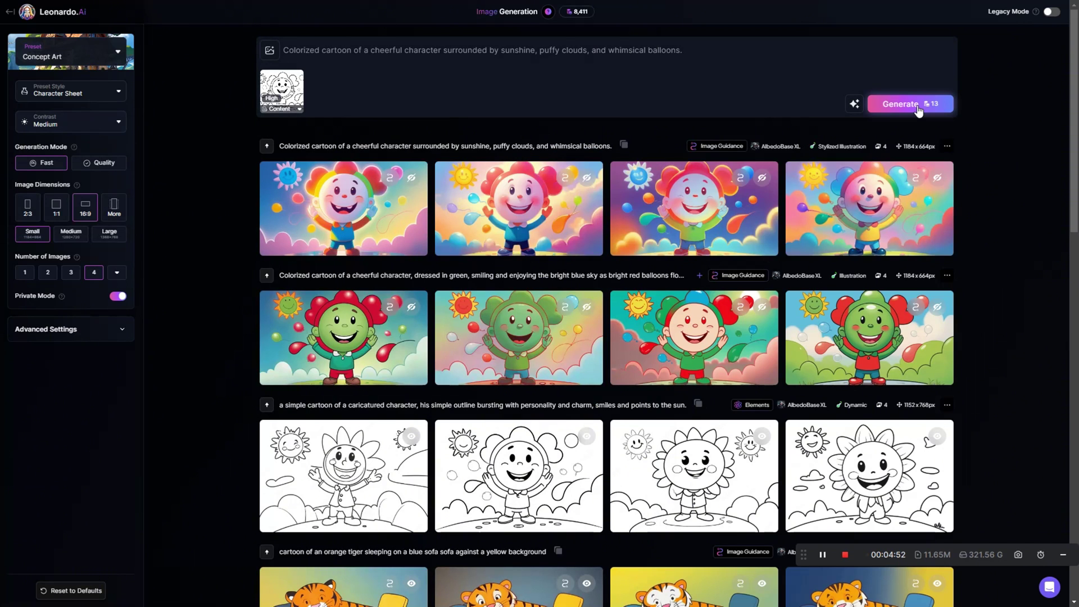
pyautogui.click(920, 107)
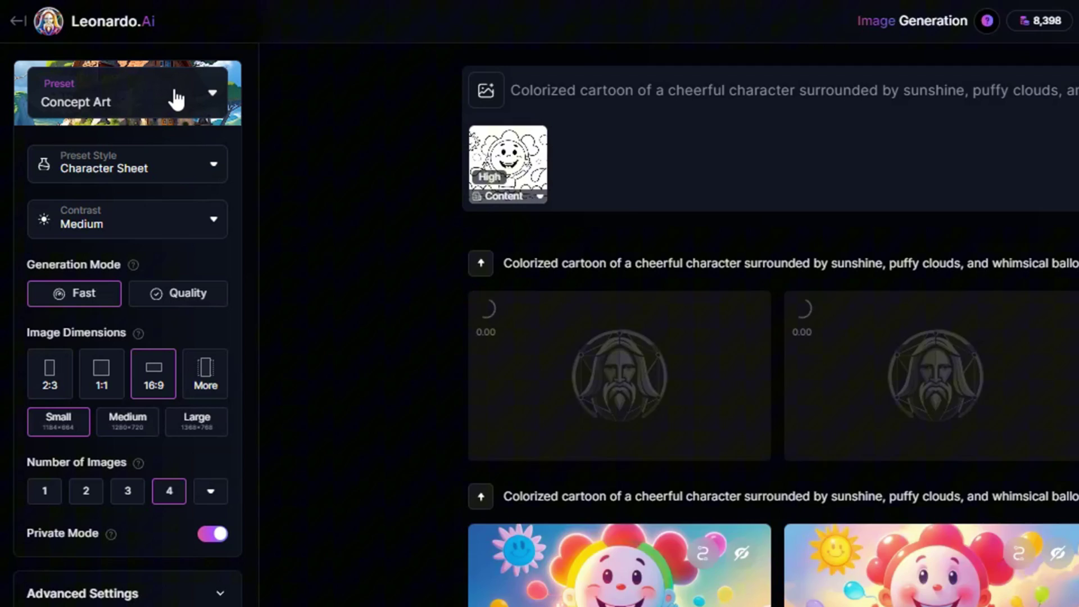
# Switch to the Anime preset with the Anime Flat Illustration style
pyautogui.click(175, 101)
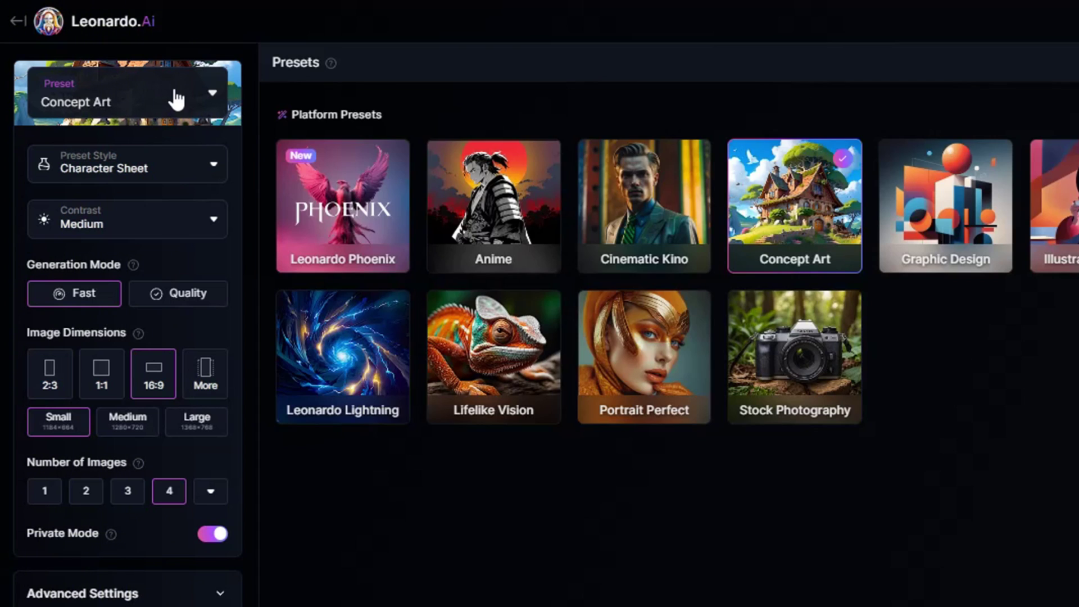
pyautogui.click(526, 210)
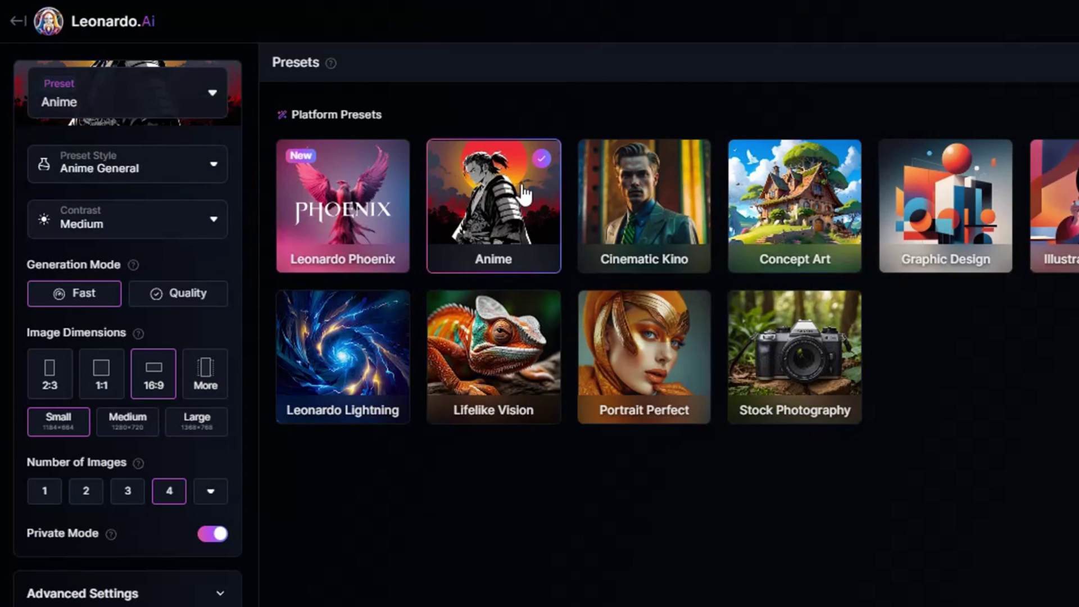
pyautogui.click(137, 178)
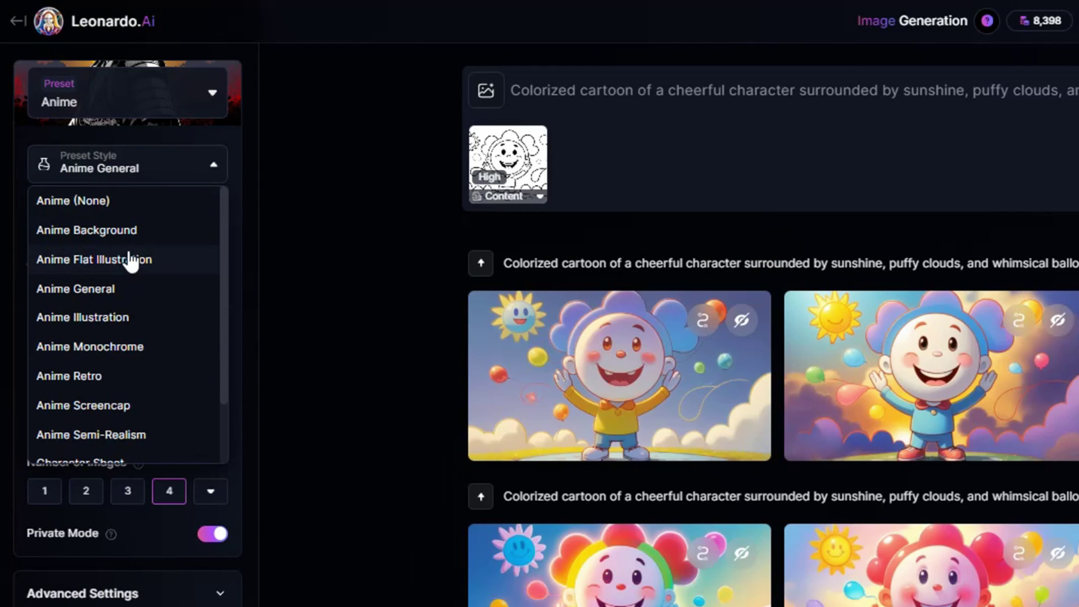
pyautogui.click(130, 259)
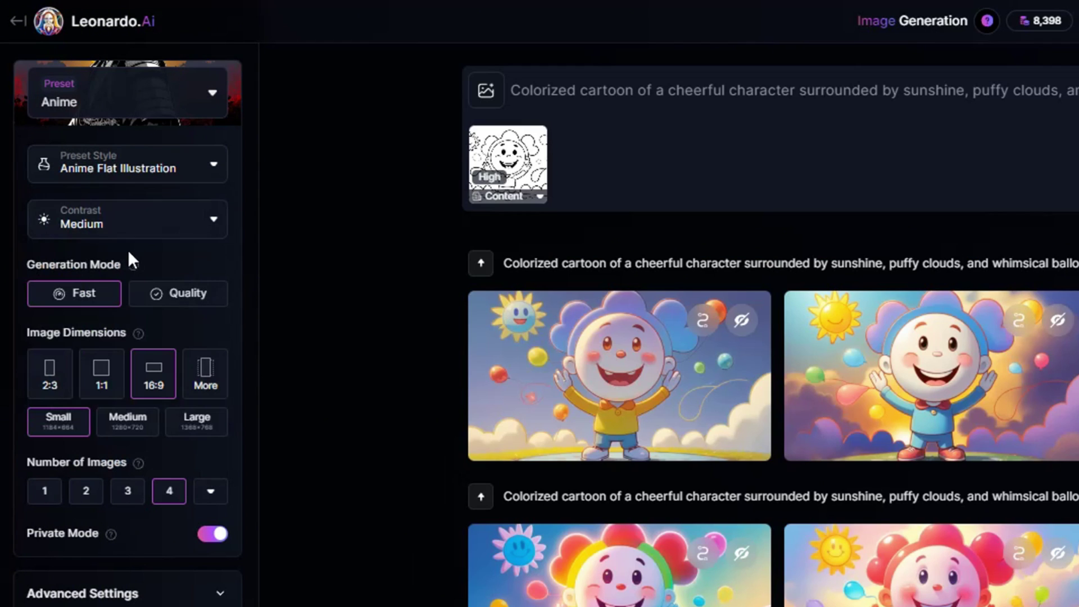
# Set contrast to High, finish the prompt with 'colors.', and generate four images
pyautogui.click(166, 230)
pyautogui.click(72, 316)
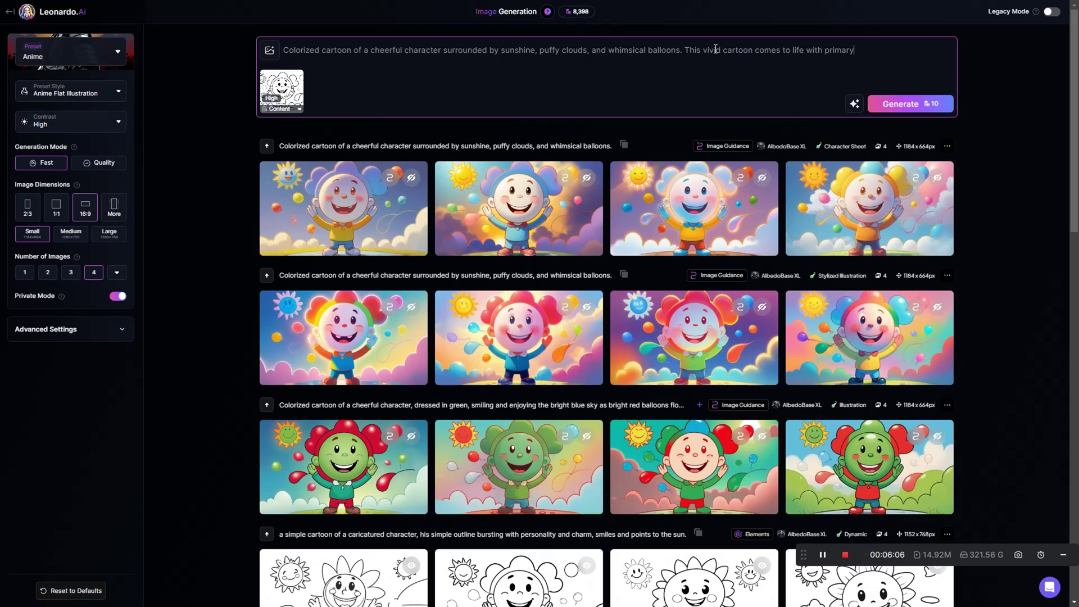
pyautogui.write('colors.')
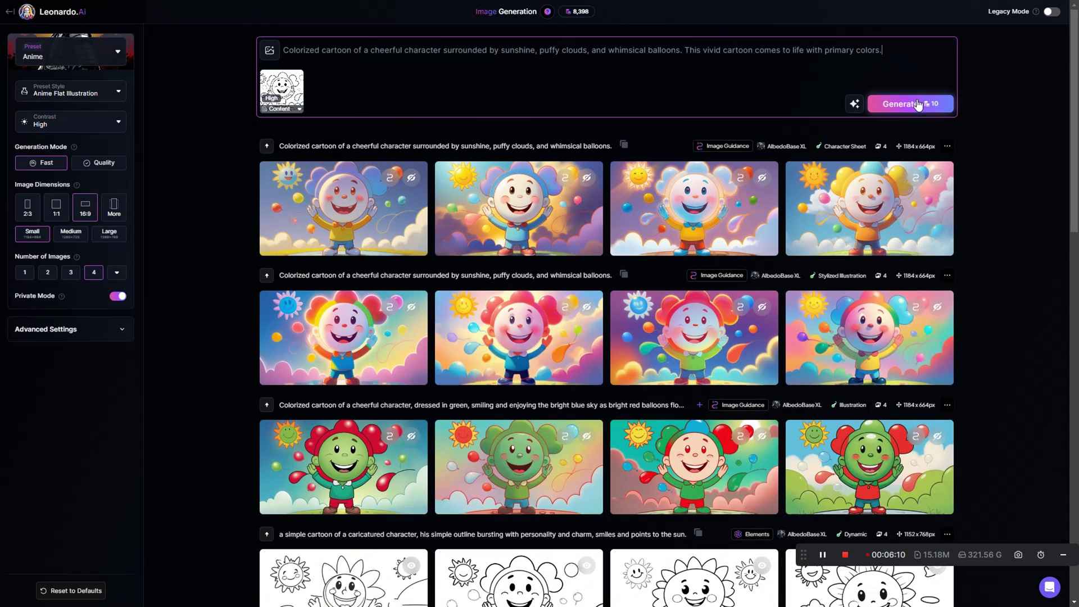
pyautogui.click(1065, 170)
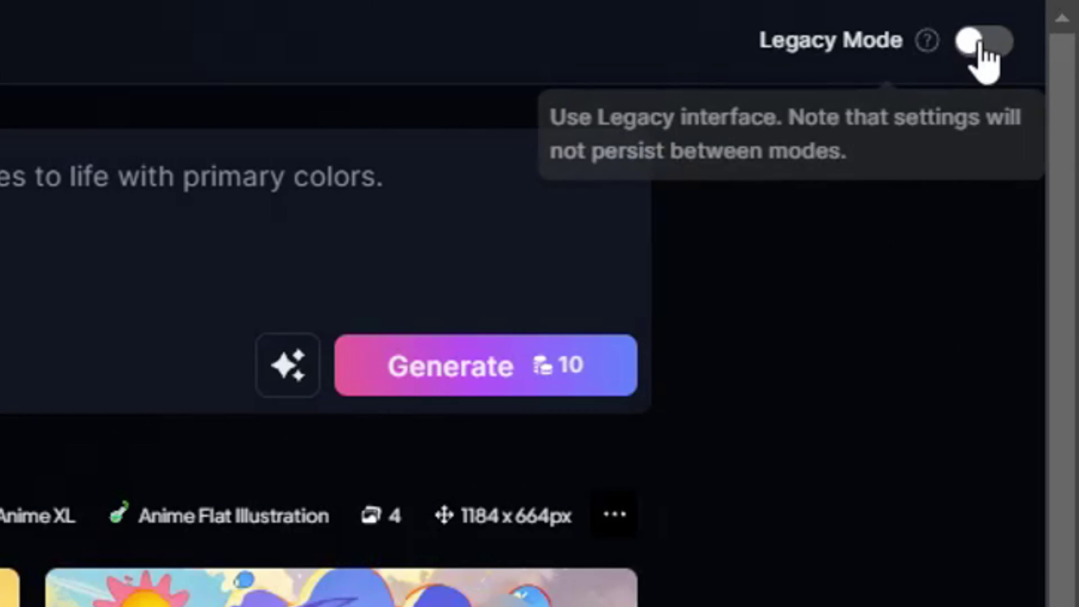
# Turn on Legacy Mode and select the Leonardo Vision XL model
pyautogui.click(1051, 12)
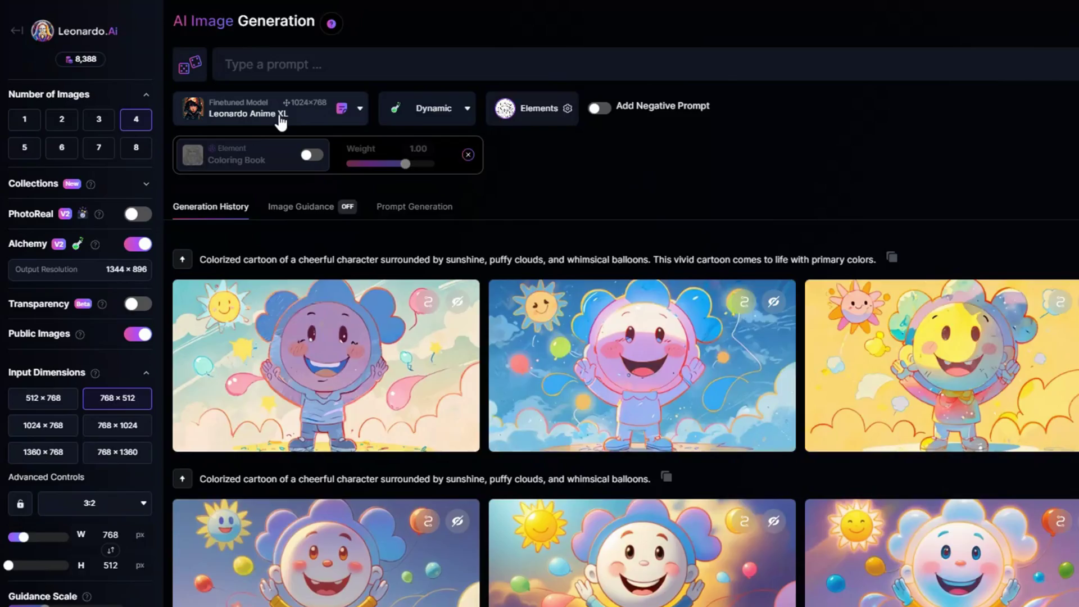
pyautogui.click(390, 163)
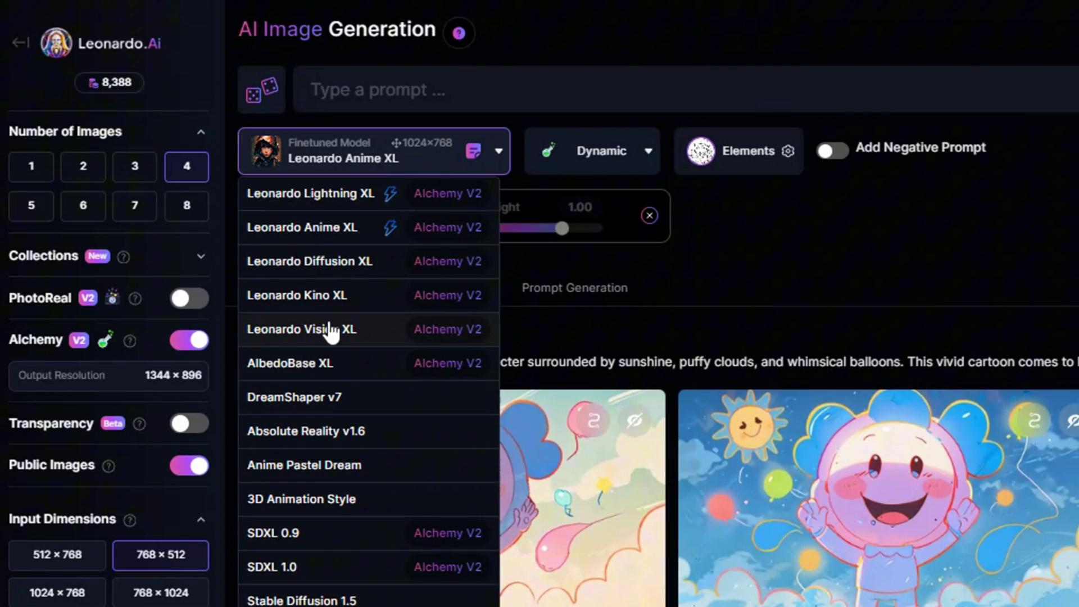
pyautogui.click(330, 329)
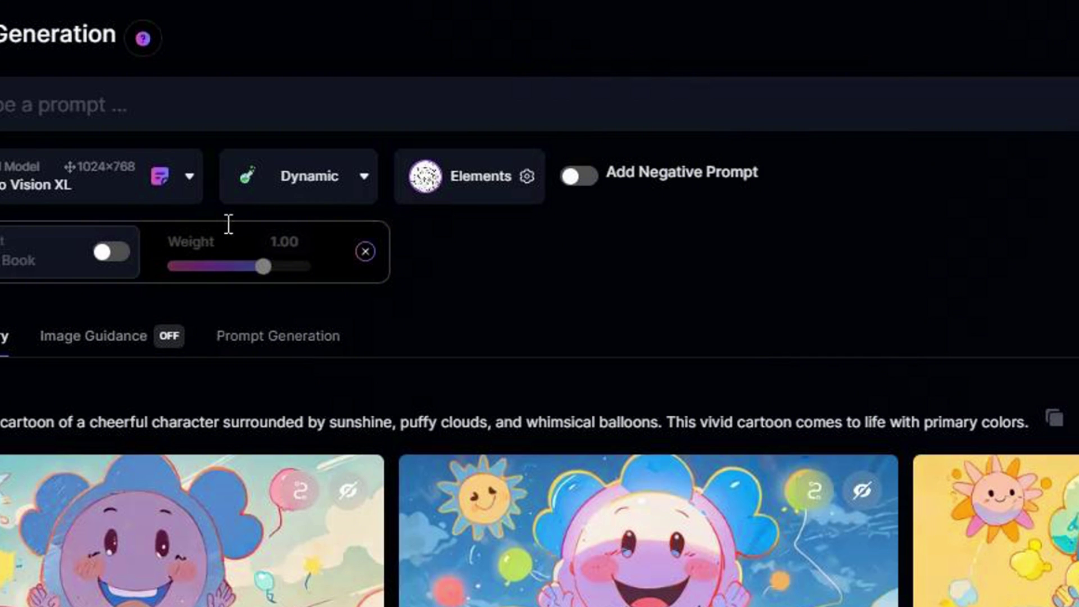
# Add the Oldschool Comic element and remove Coloring Book, leaving Oldschool Comic at 0.70
pyautogui.click(464, 178)
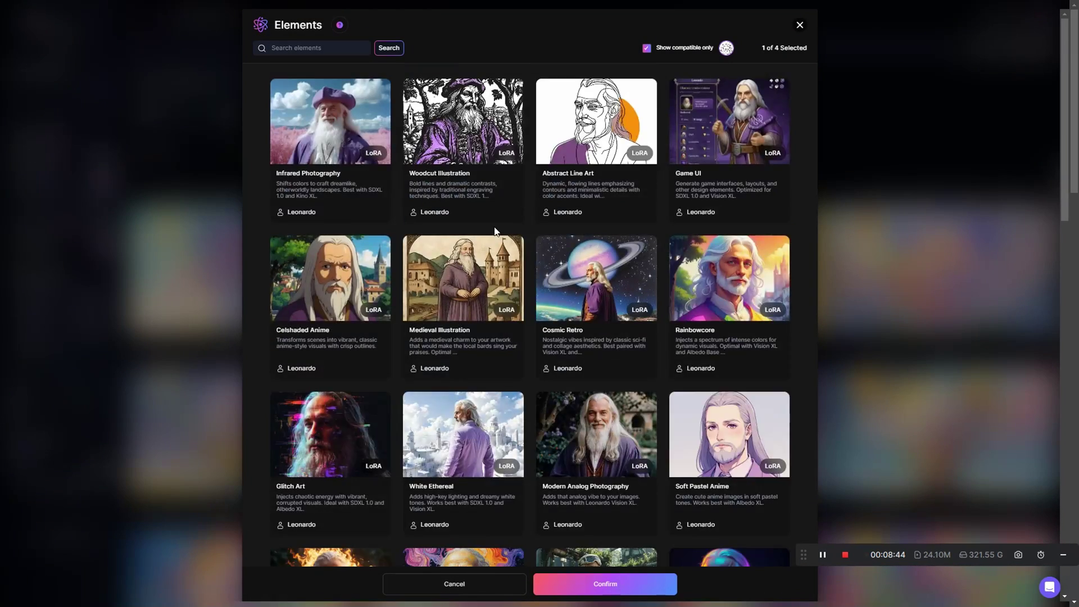
pyautogui.scroll(-9, 496, 231)
pyautogui.click(431, 268)
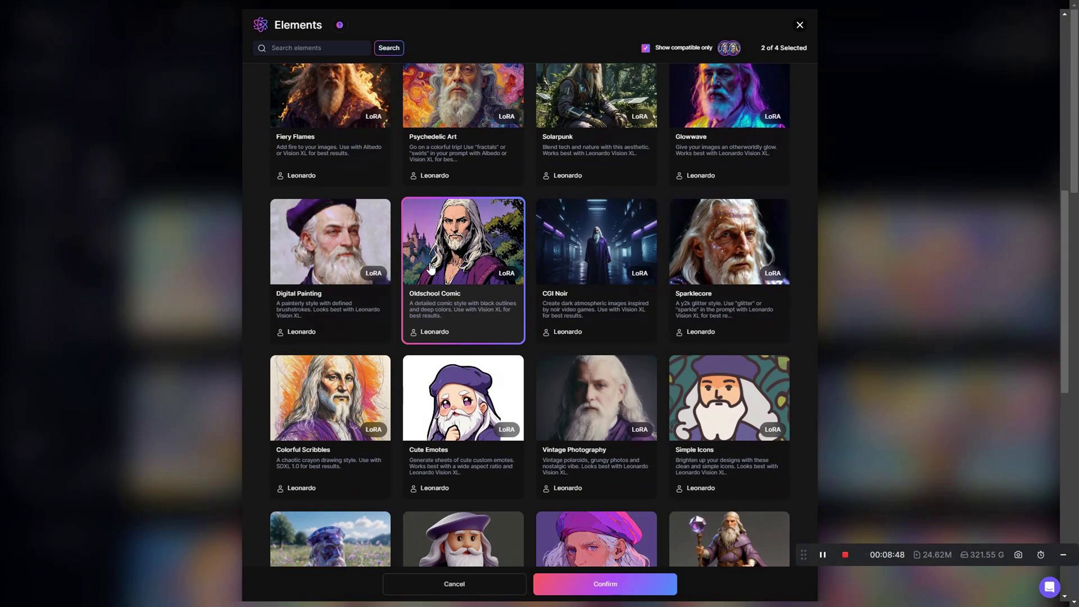
pyautogui.click(596, 585)
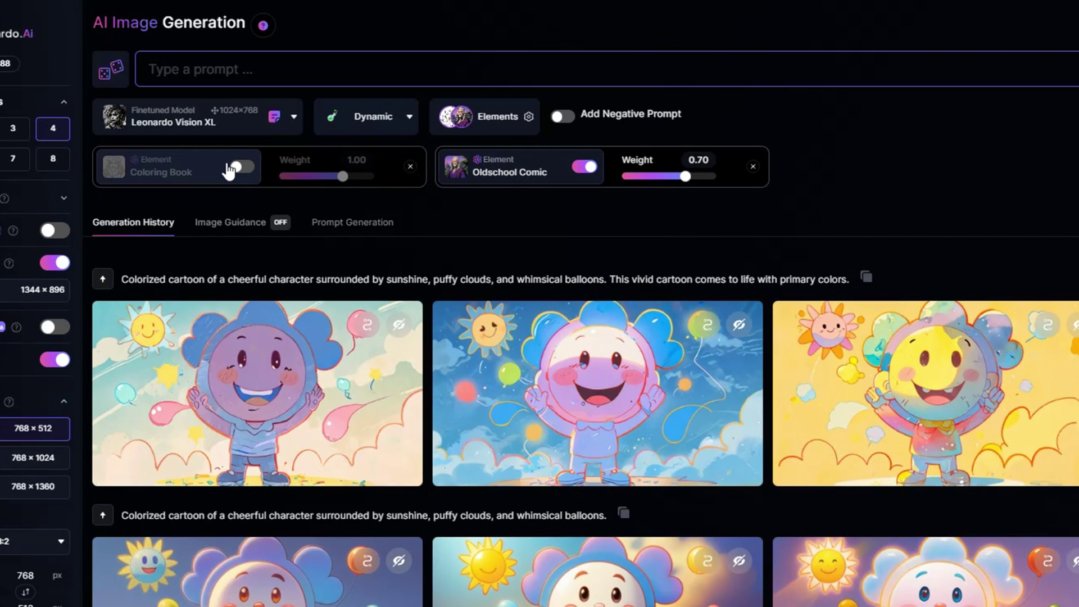
pyautogui.click(409, 167)
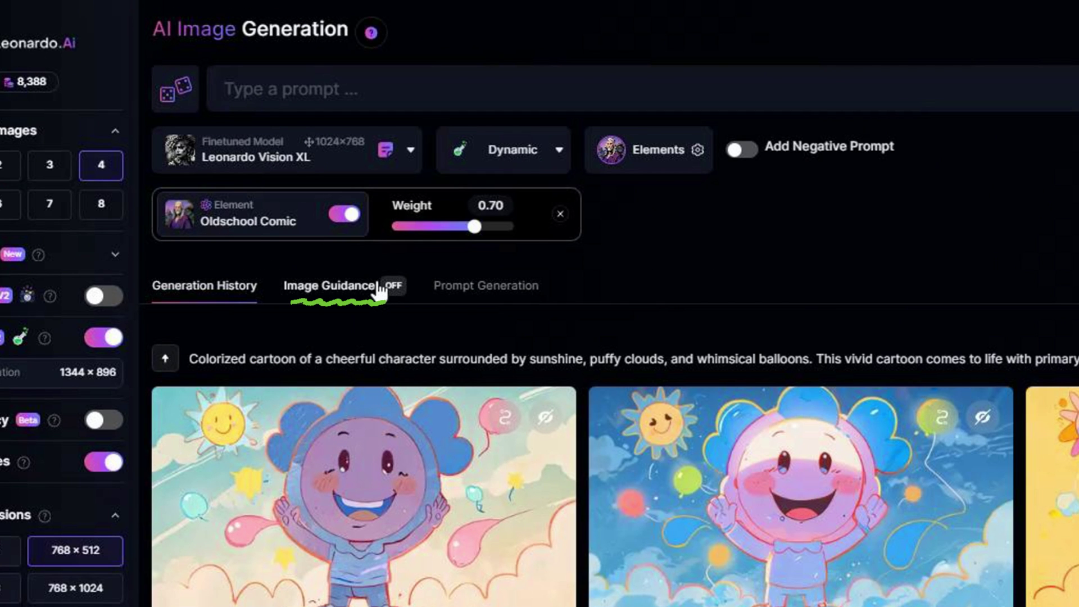
# Set the line-art character as a High-strength Content Reference and paste the primary-colors cartoon prompt
pyautogui.click(378, 289)
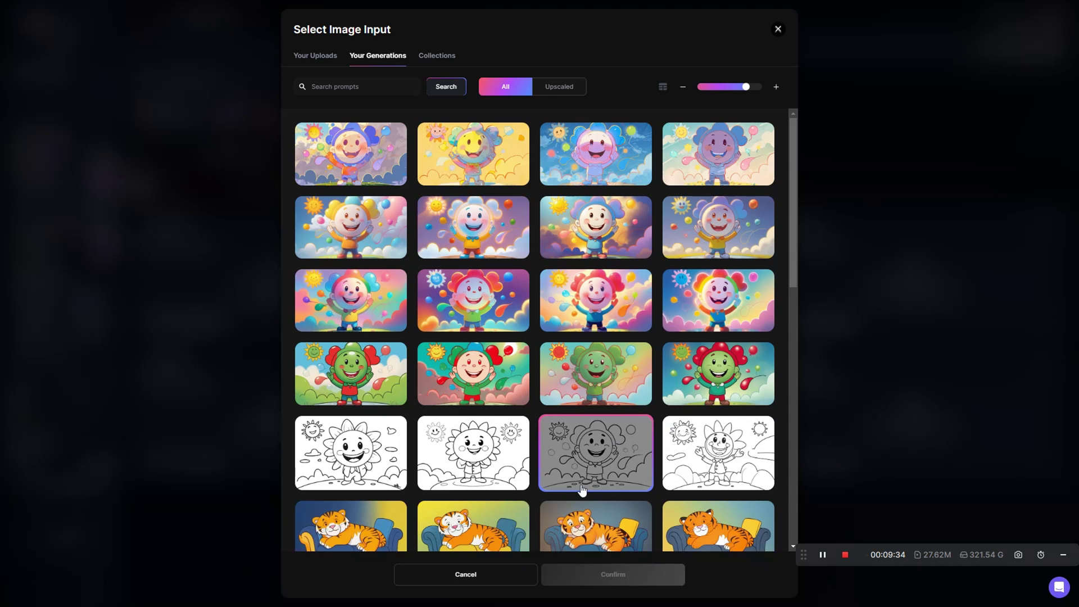
pyautogui.click(615, 432)
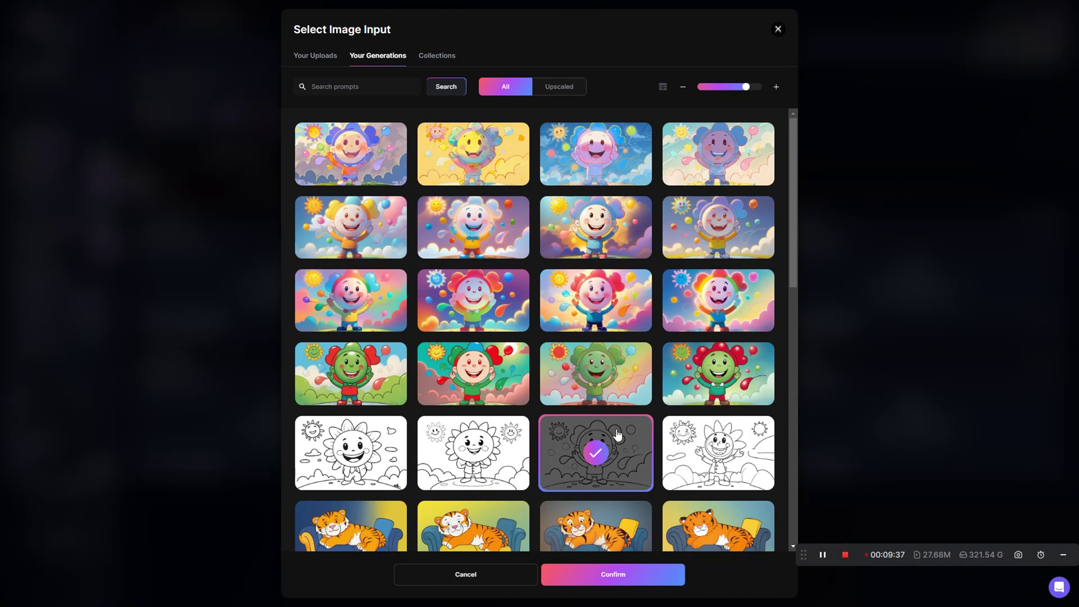
pyautogui.click(629, 581)
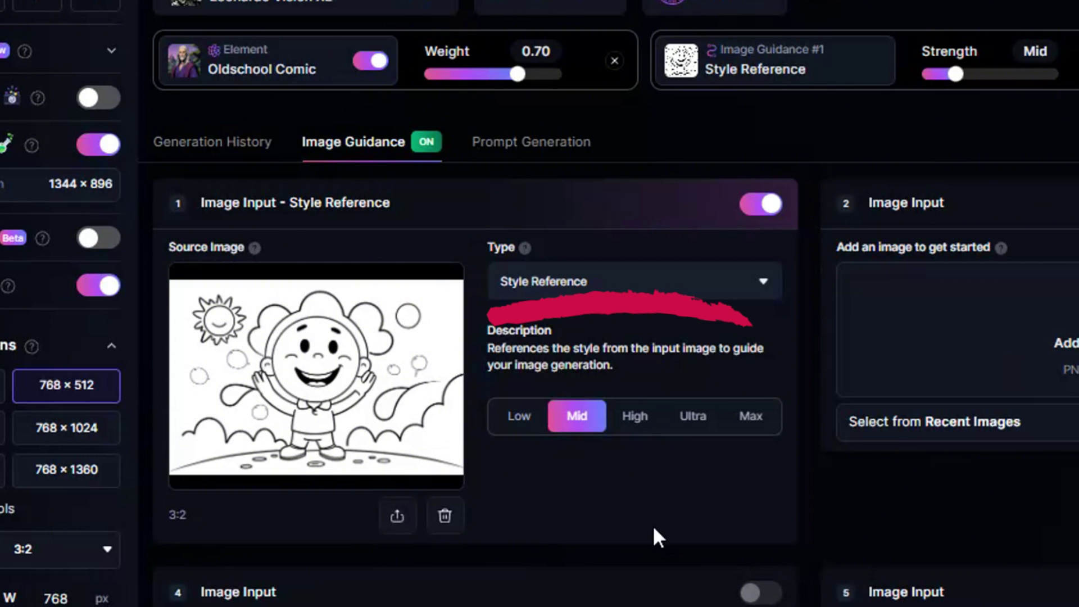
pyautogui.click(667, 287)
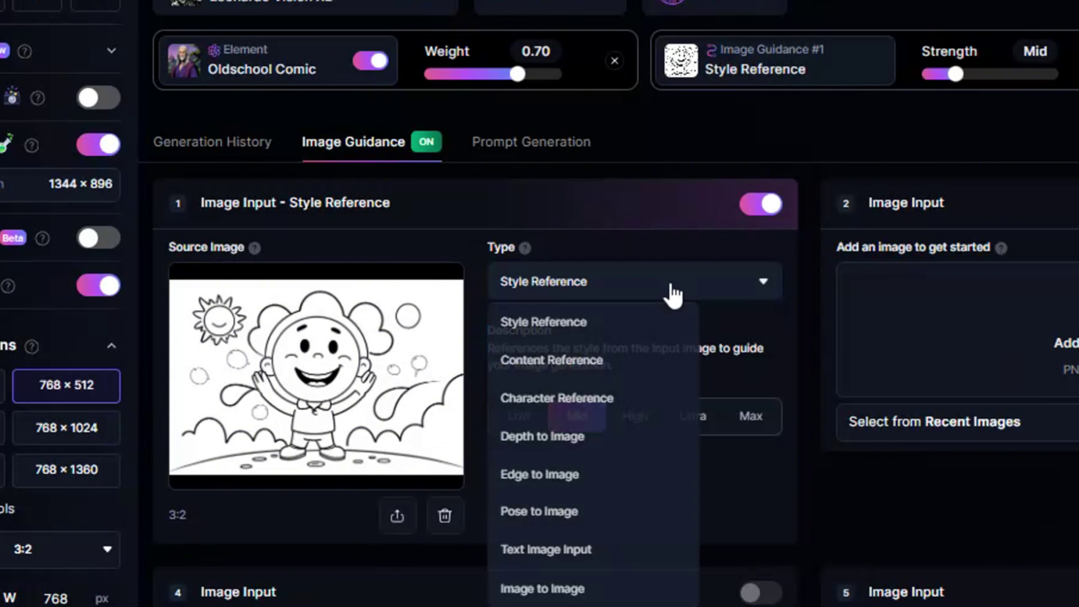
pyautogui.click(580, 359)
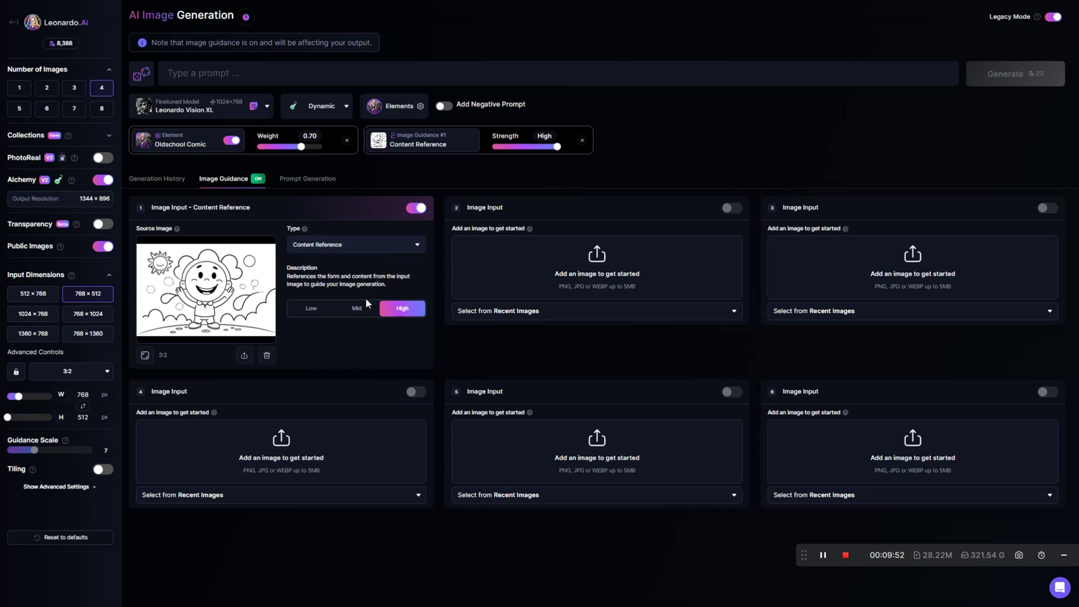
pyautogui.click(318, 72)
pyautogui.write('Colorful cartoon featuring a whimsical character in bright, primary colors')
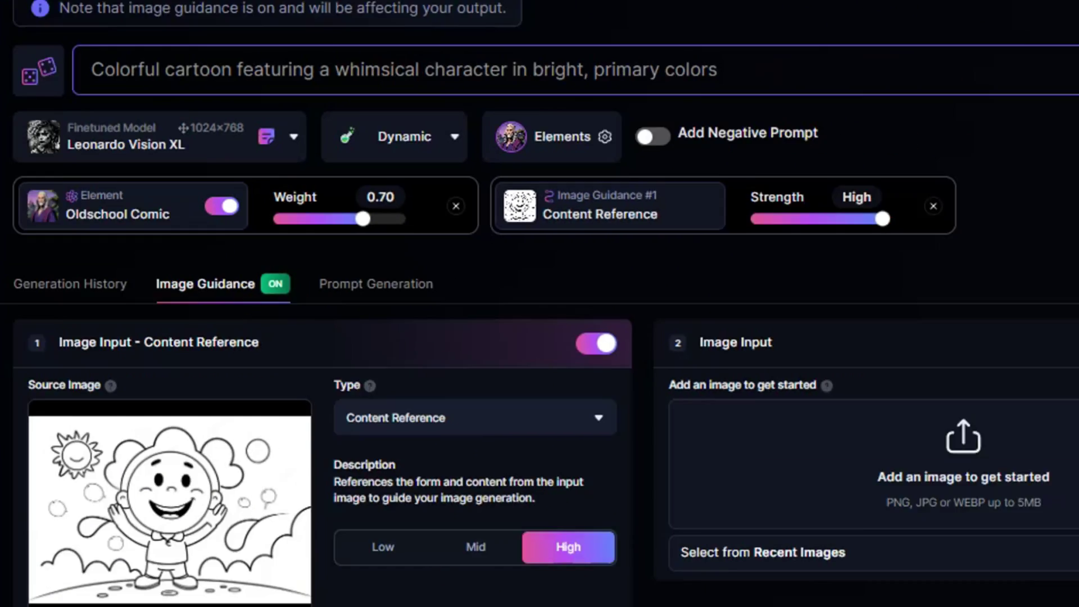
# Generate four 1152×768 comic-style cartoons and view them in Generation History
pyautogui.press('Return')
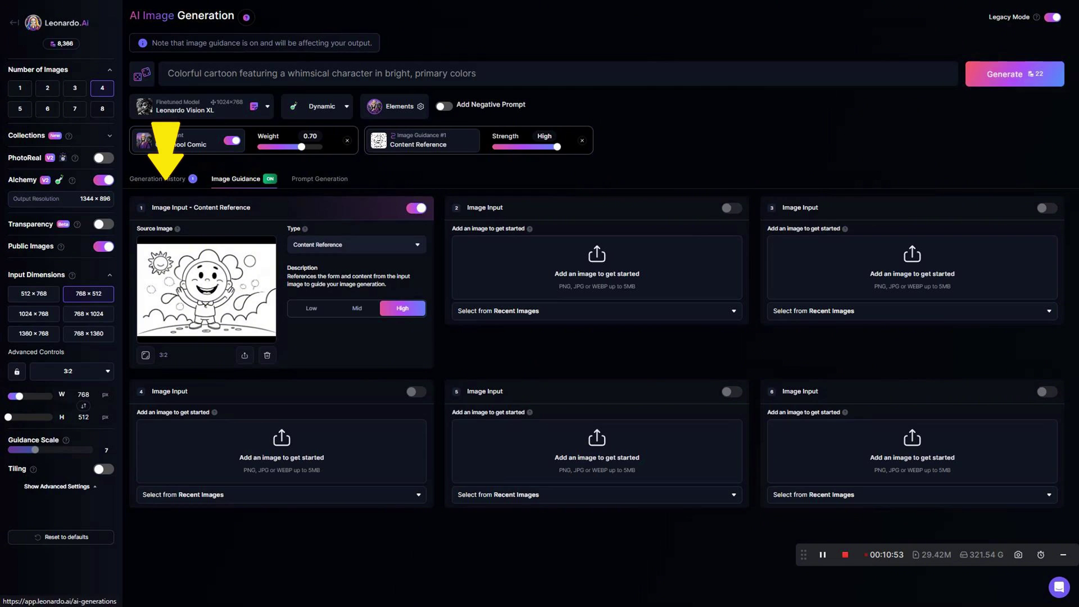
pyautogui.click(156, 180)
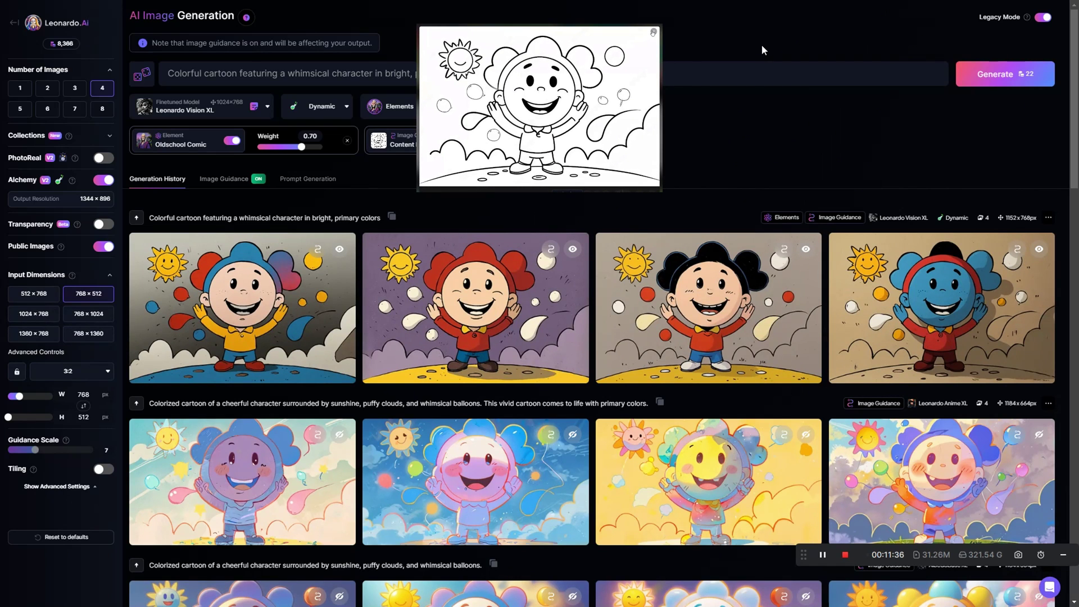
pyautogui.scroll(-7, 651, 112)
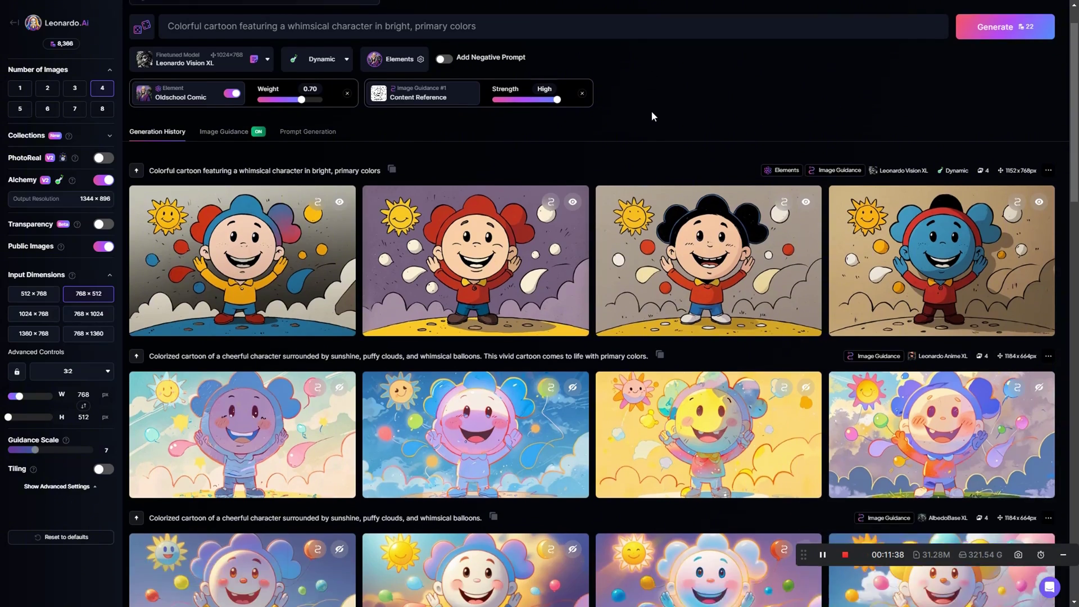
pyautogui.scroll(-7, 653, 116)
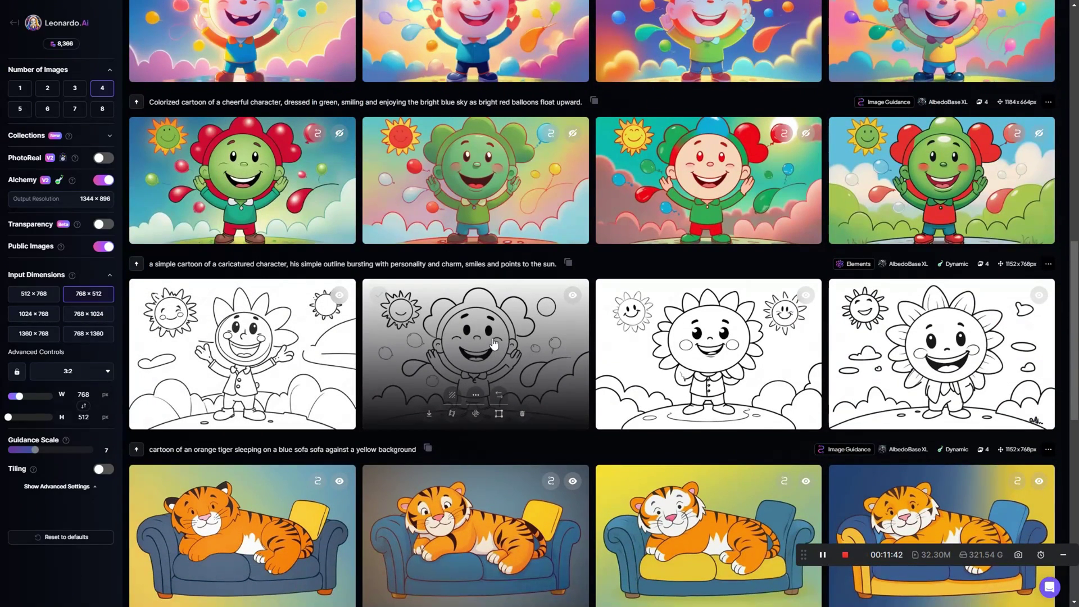
pyautogui.click(494, 344)
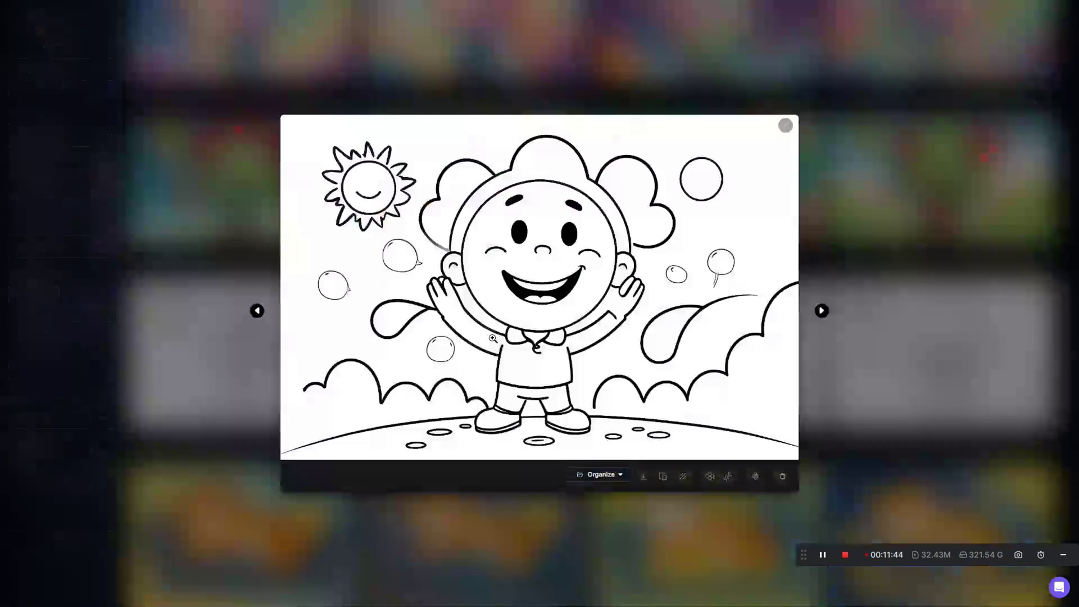
pyautogui.click(785, 125)
pyautogui.scroll(10, 776, 133)
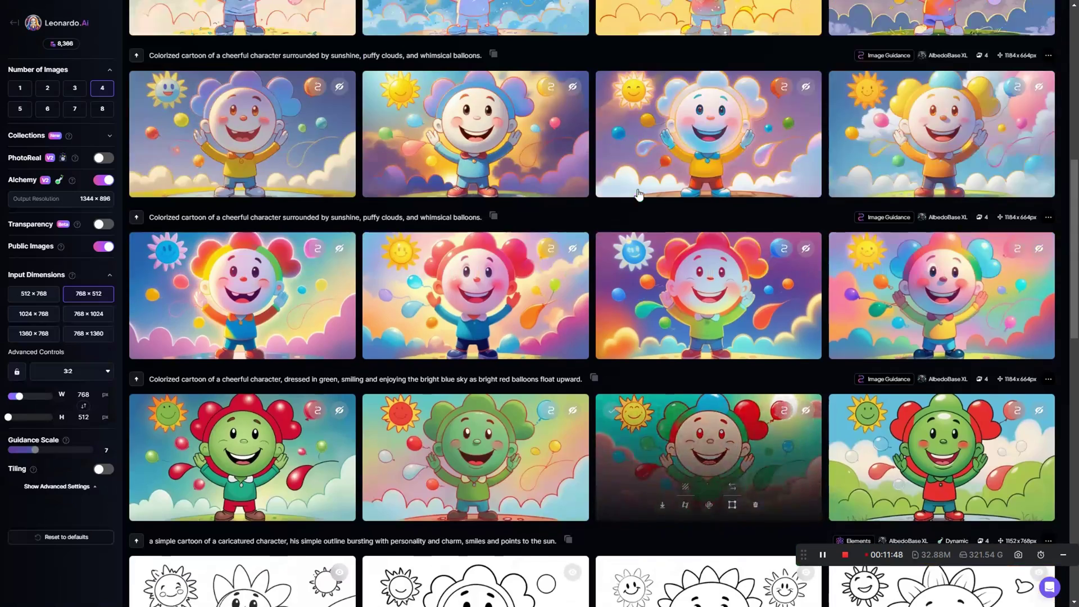